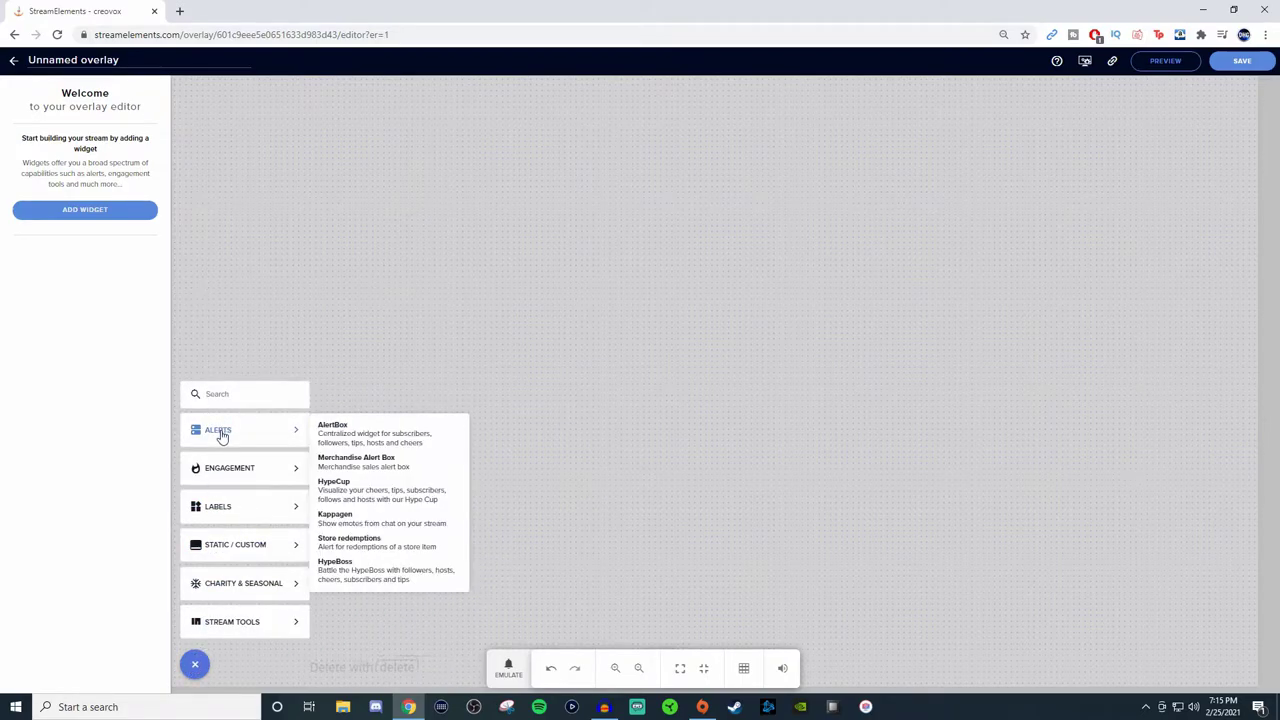
# Add a HypeBoss widget to the overlay and reposition it slightly down and inward from the canvas corner.
pyautogui.click(397, 573)
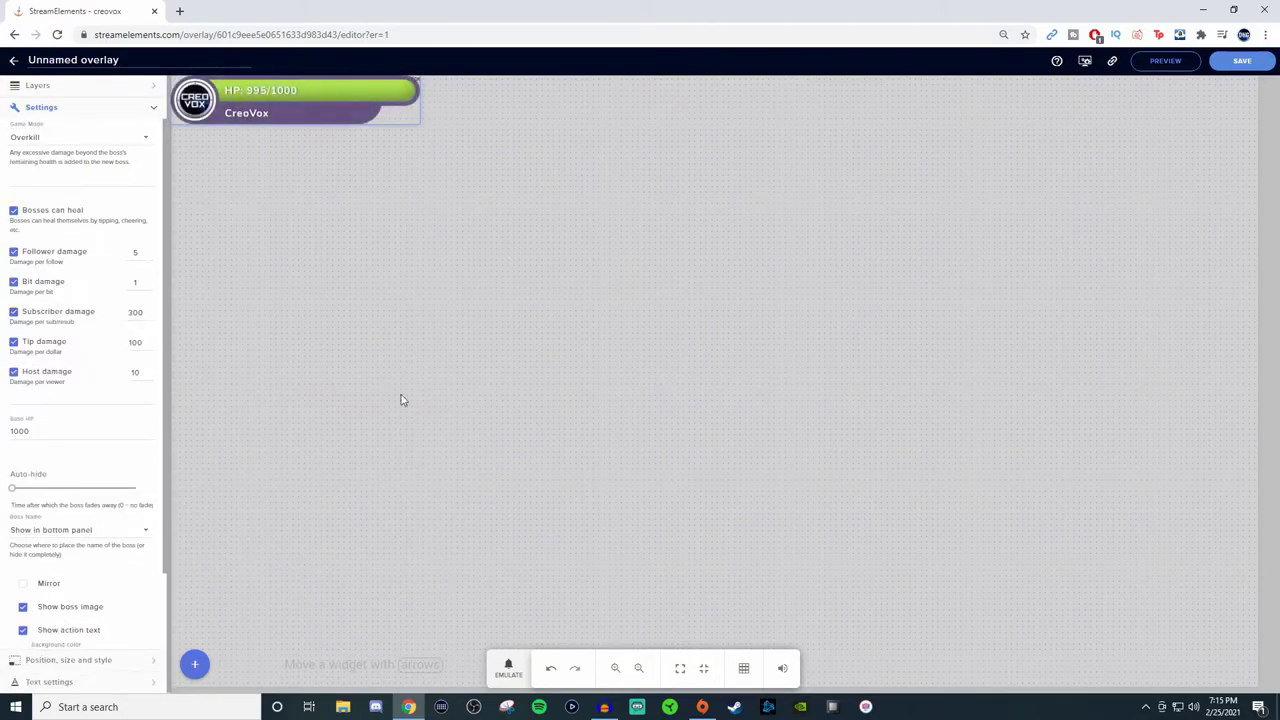
pyautogui.moveTo(291, 106); pyautogui.dragTo(317, 186)
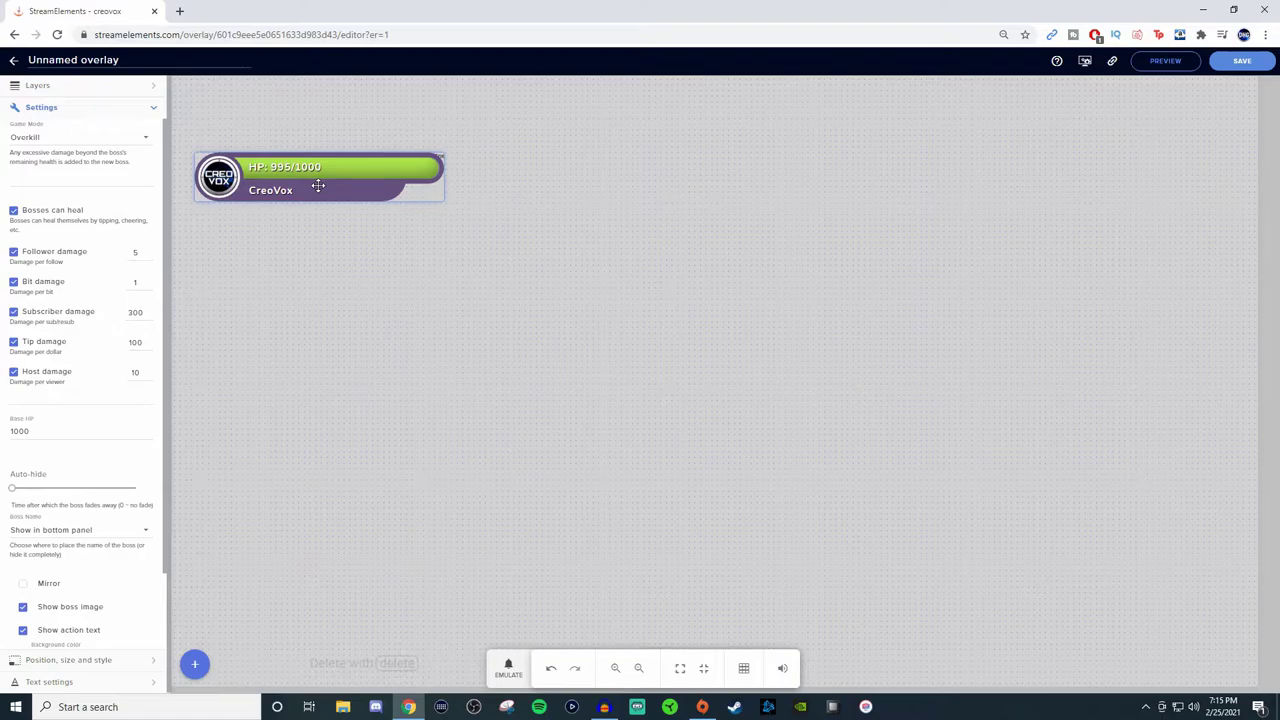
# Try the Final Blow, Increasing HP and Fixed HP game modes for the boss and return to Overkill.
pyautogui.click(139, 140)
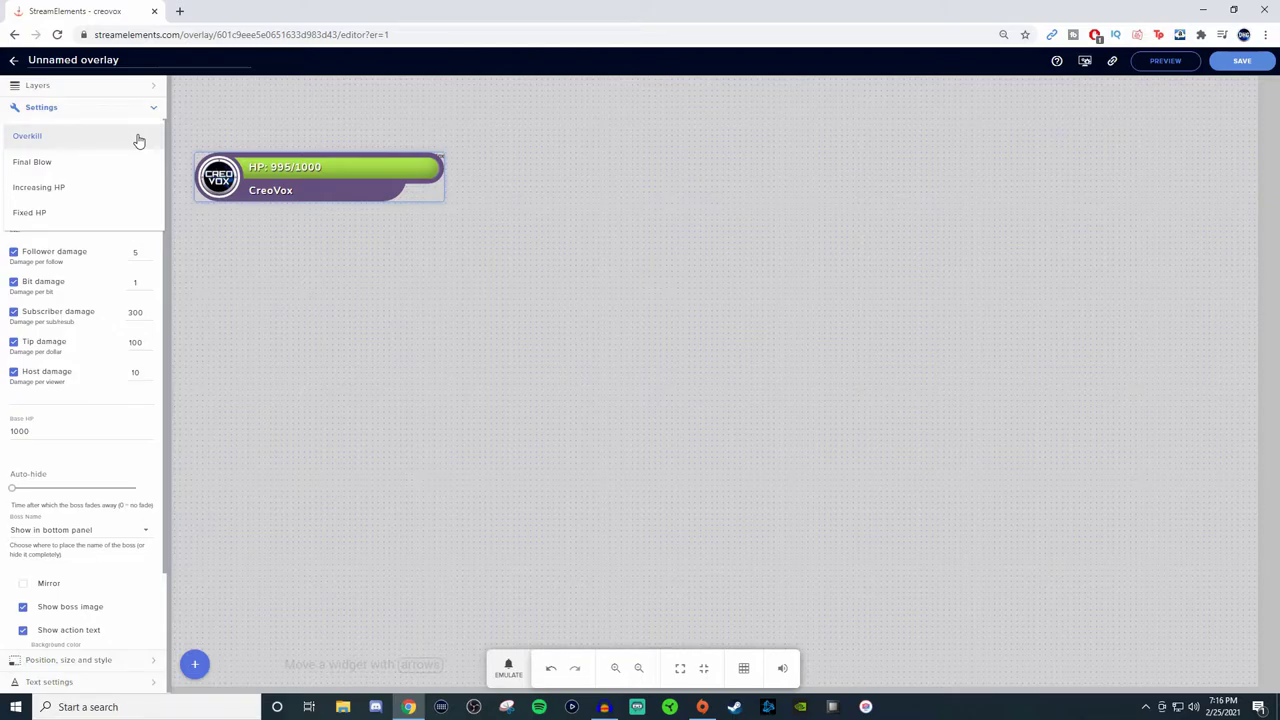
pyautogui.click(139, 140)
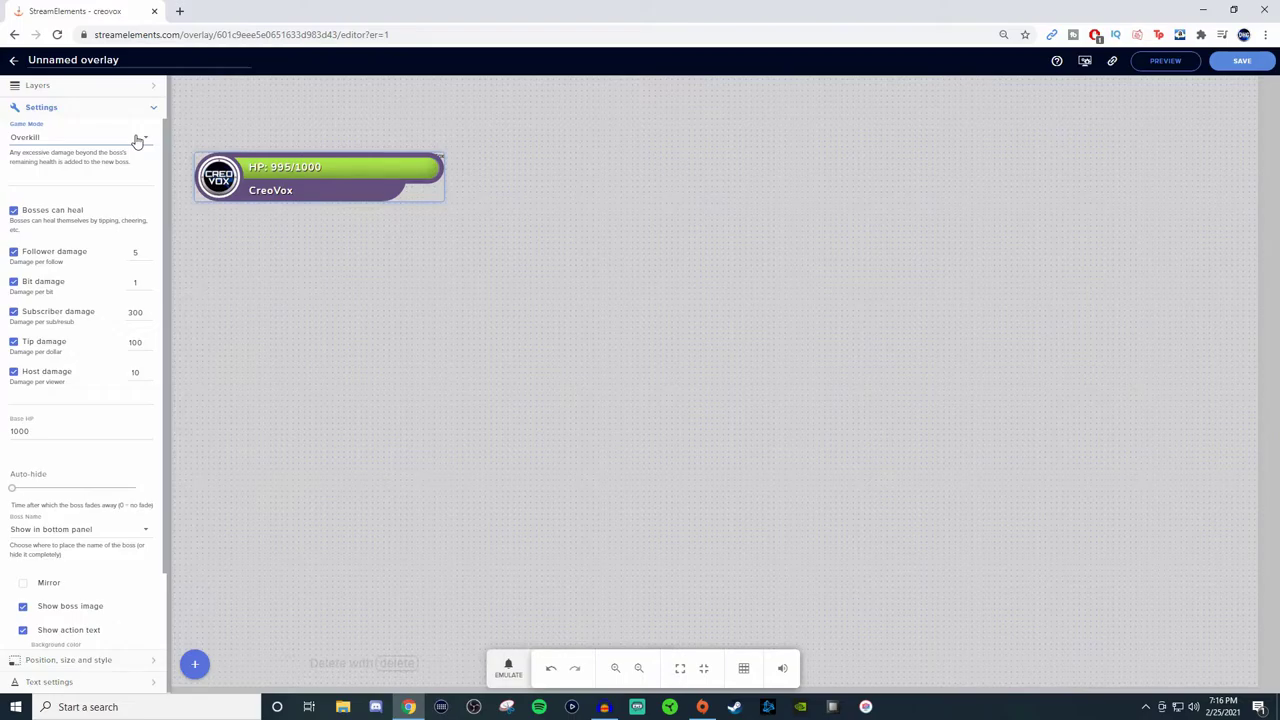
pyautogui.click(137, 141)
pyautogui.click(100, 169)
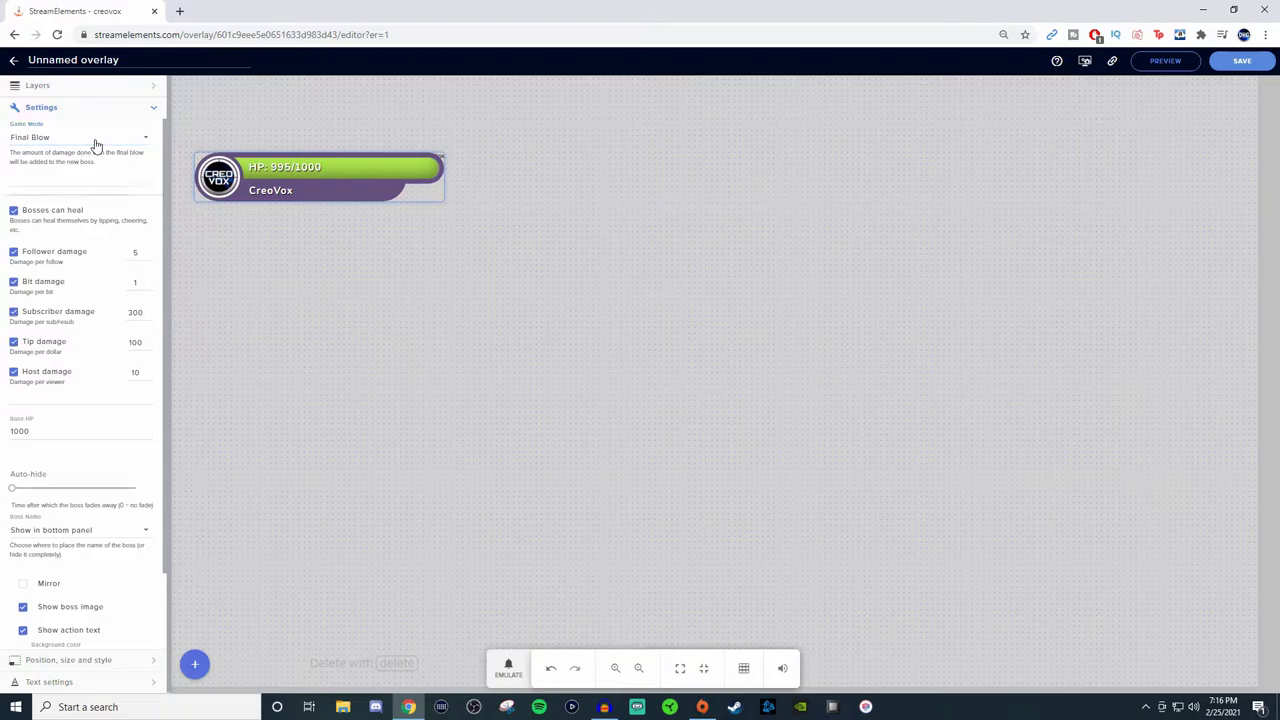
pyautogui.click(94, 141)
pyautogui.click(94, 172)
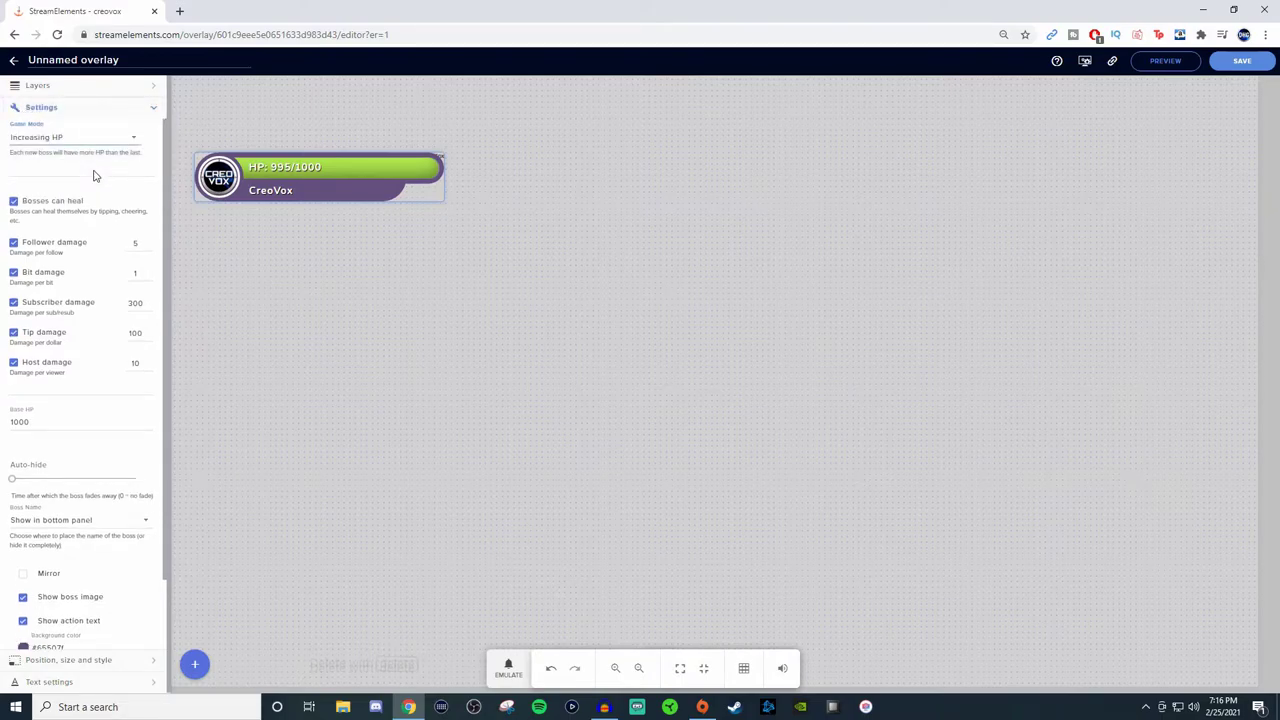
pyautogui.click(97, 140)
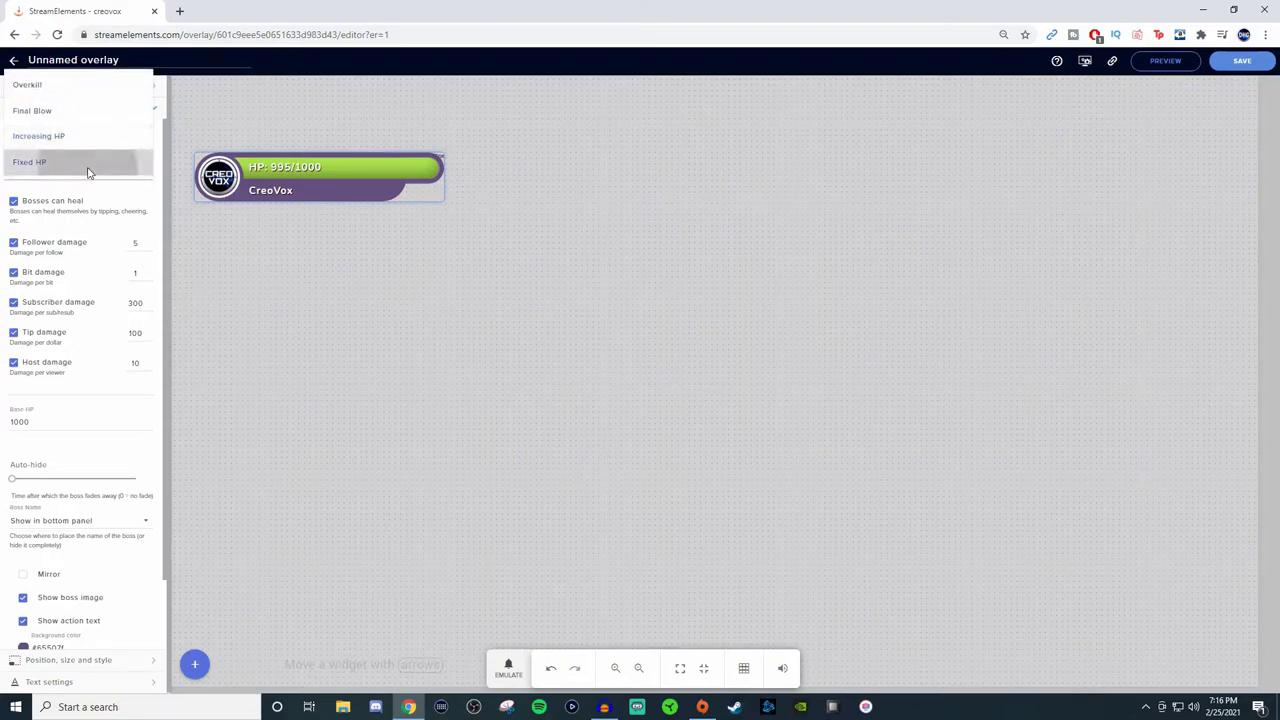
pyautogui.click(87, 165)
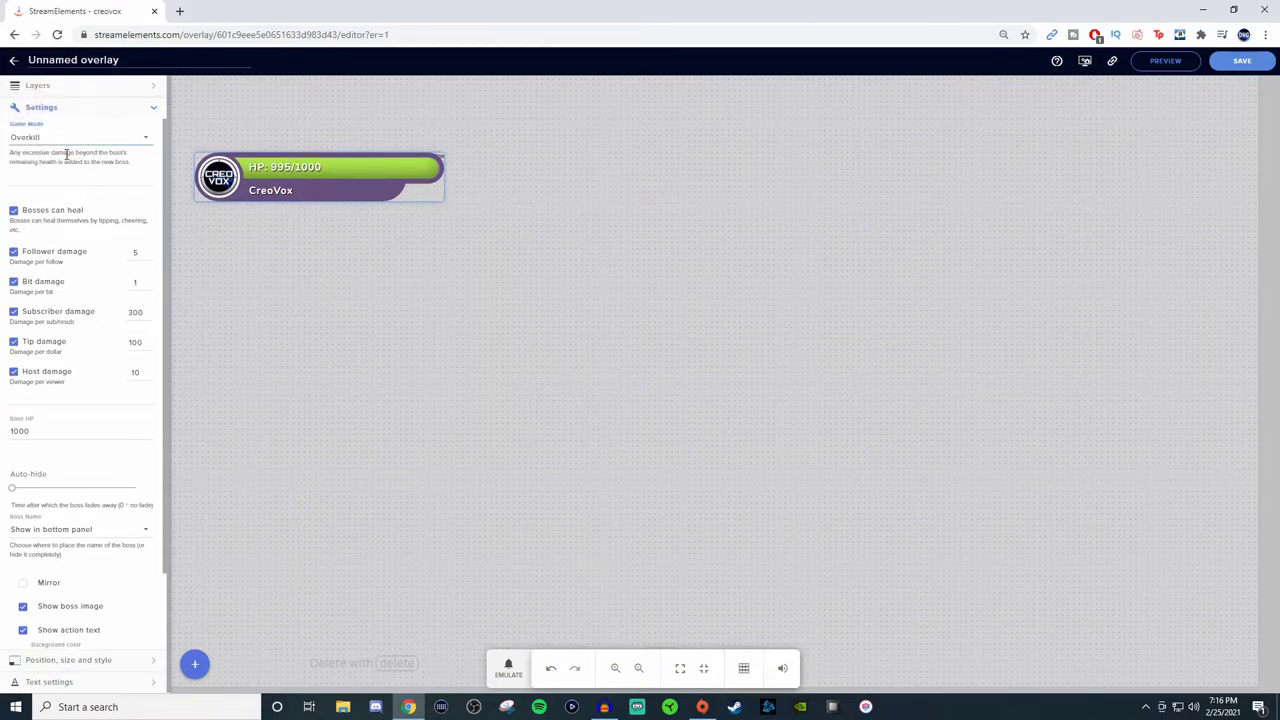
# Hide the boss image in the widget settings and turn it back on.
pyautogui.scroll(-1, 86, 183)
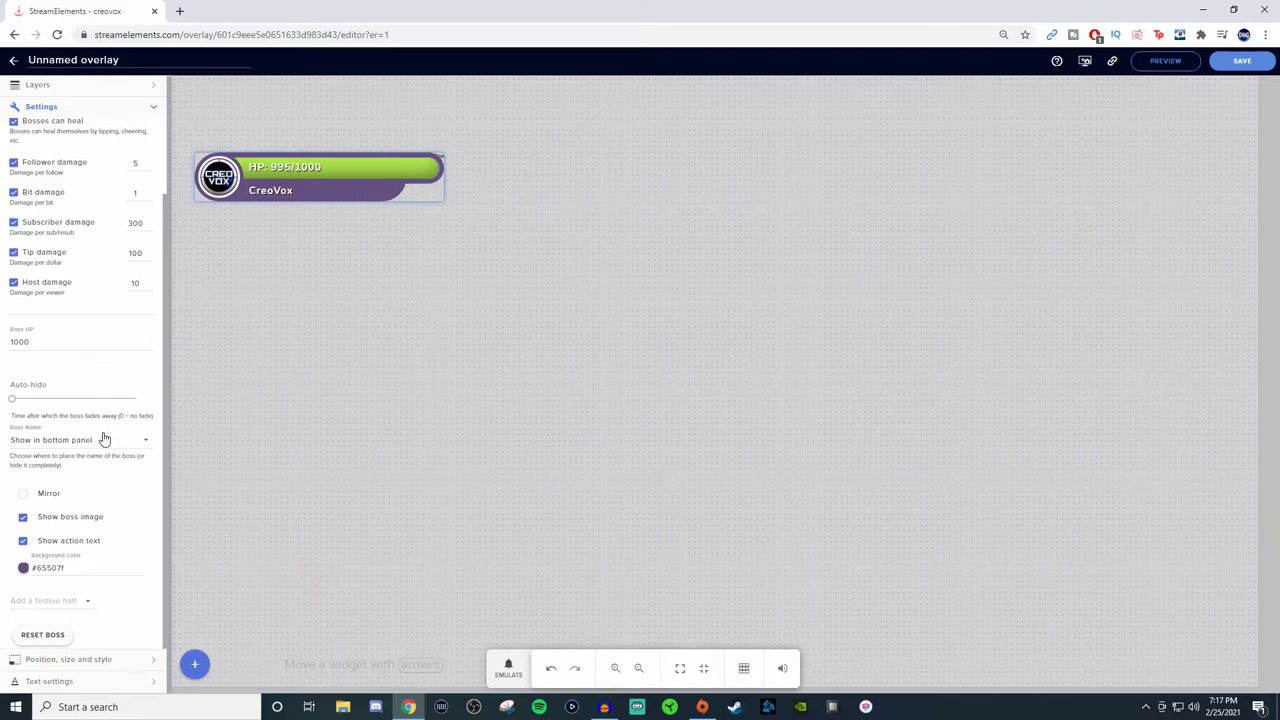
pyautogui.click(23, 516)
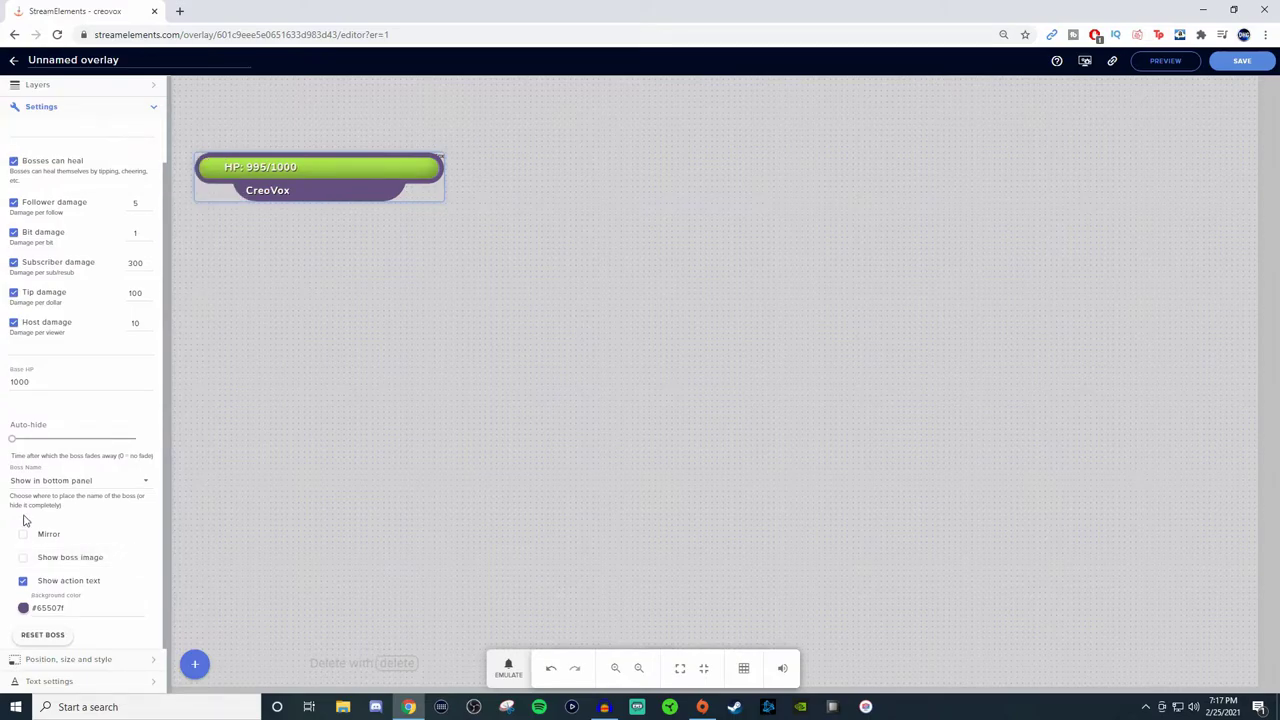
pyautogui.click(23, 557)
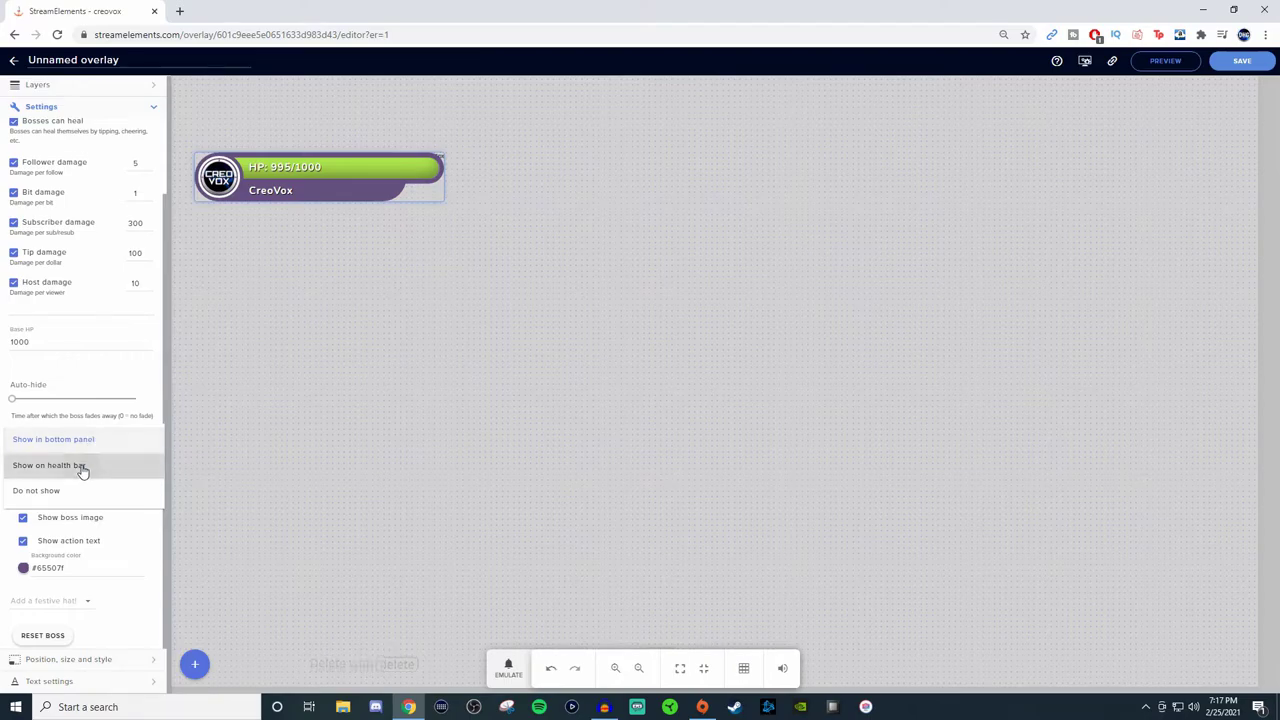
# Try placing the boss name on the health bar and hiding it, and return it to the bottom panel.
pyautogui.click(80, 466)
pyautogui.click(69, 442)
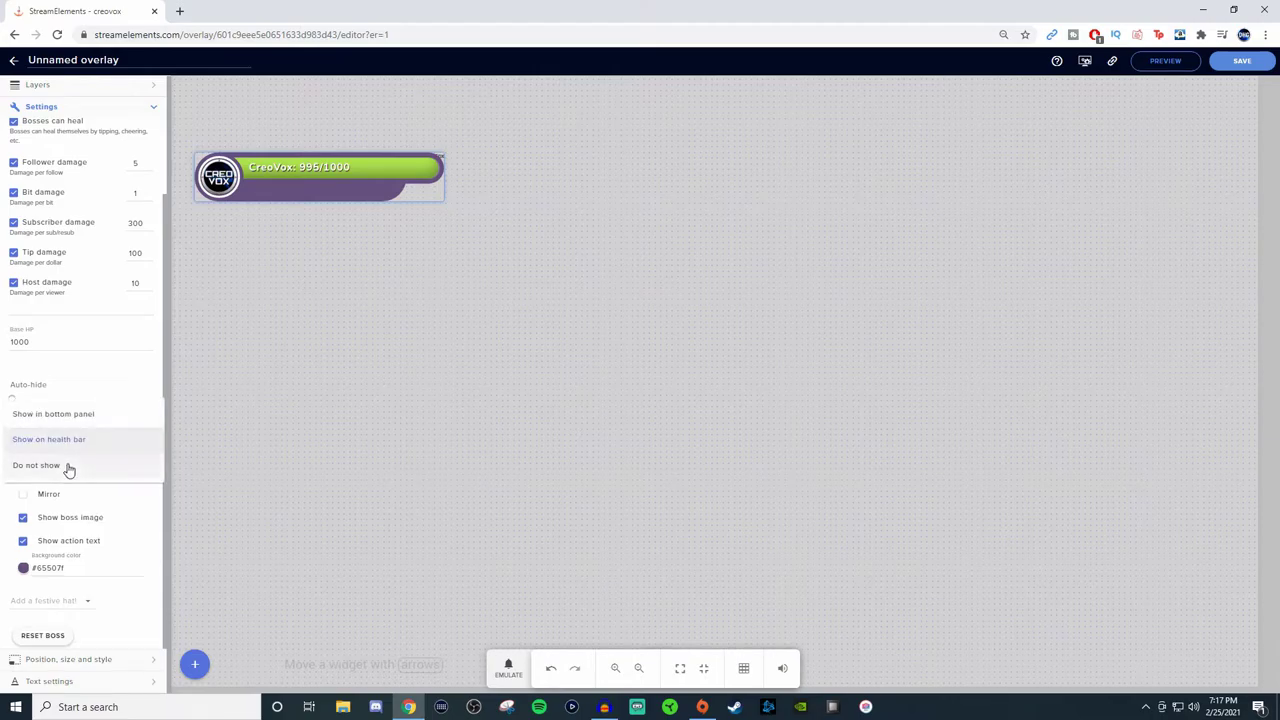
pyautogui.click(57, 466)
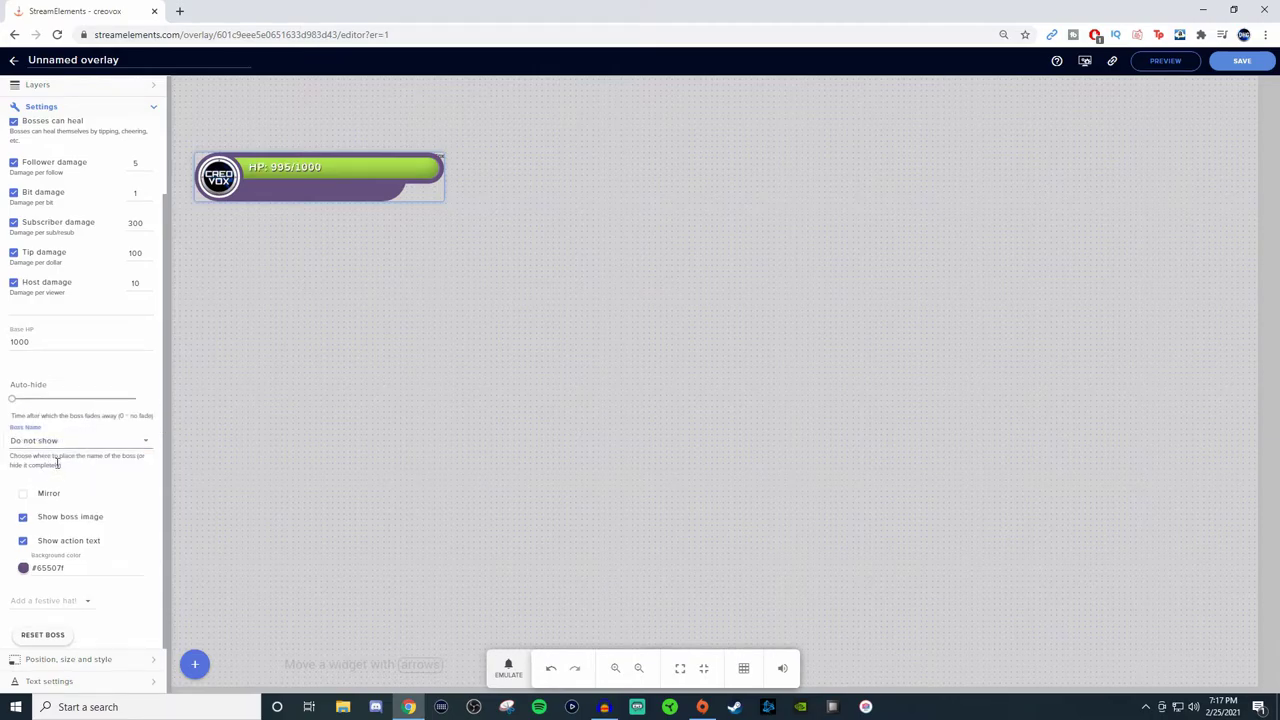
pyautogui.click(50, 440)
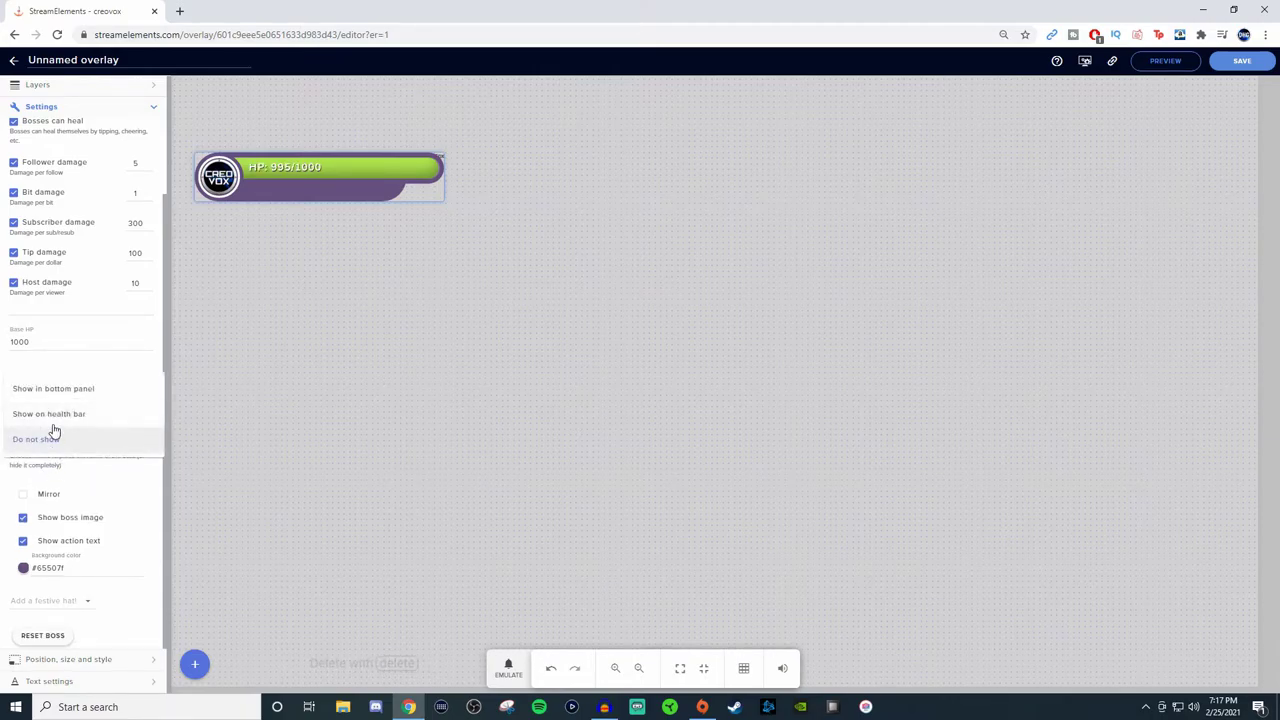
pyautogui.click(55, 390)
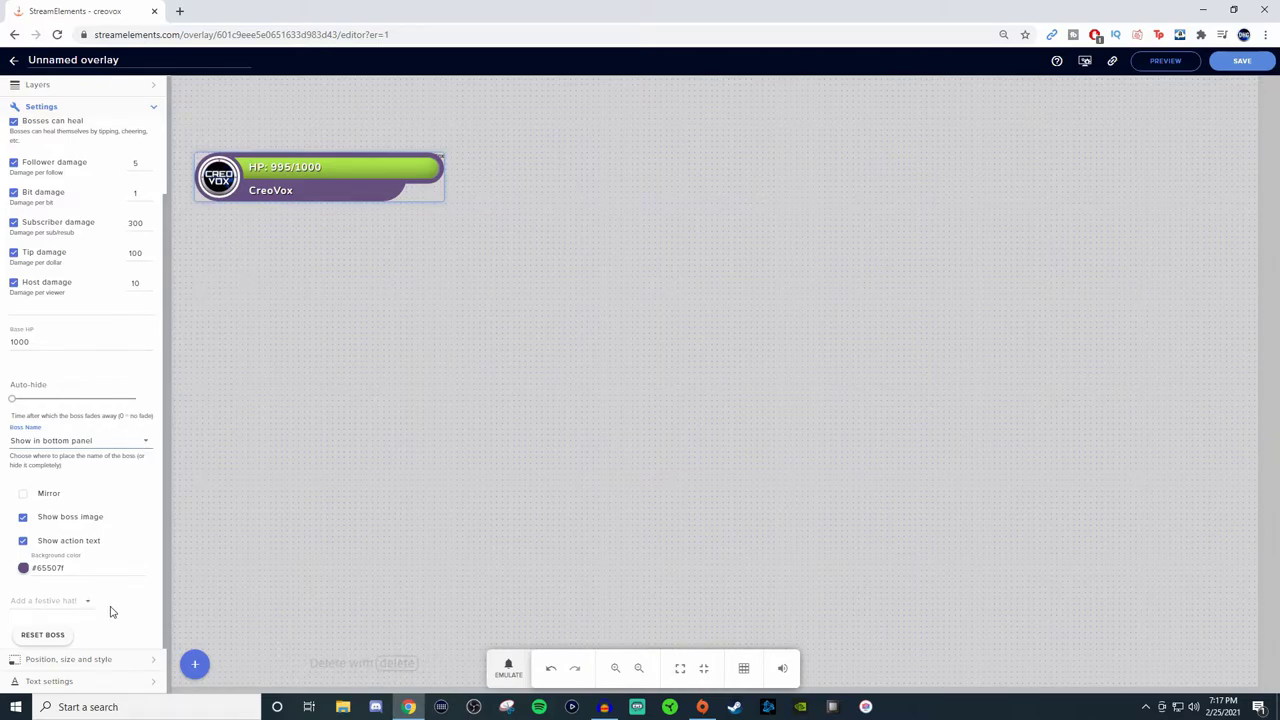
# Reset the boss and open the widget's position, size and style options and its text settings.
pyautogui.click(53, 638)
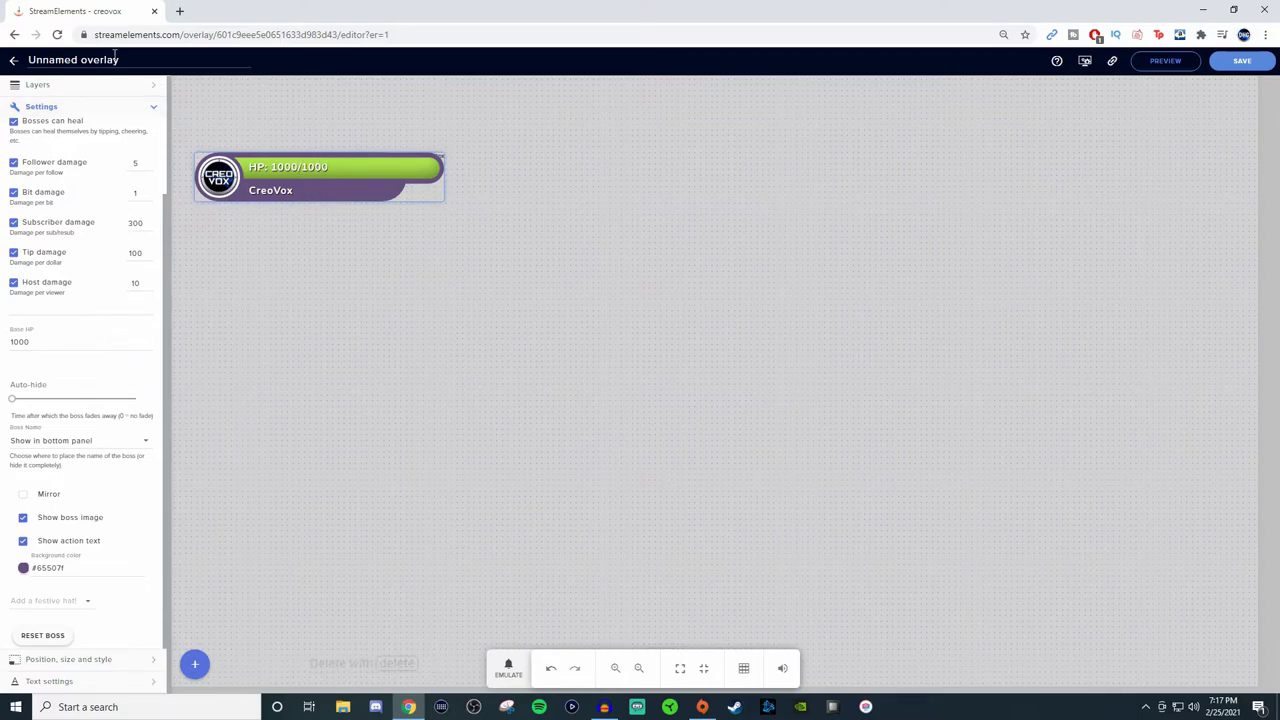
pyautogui.click(88, 661)
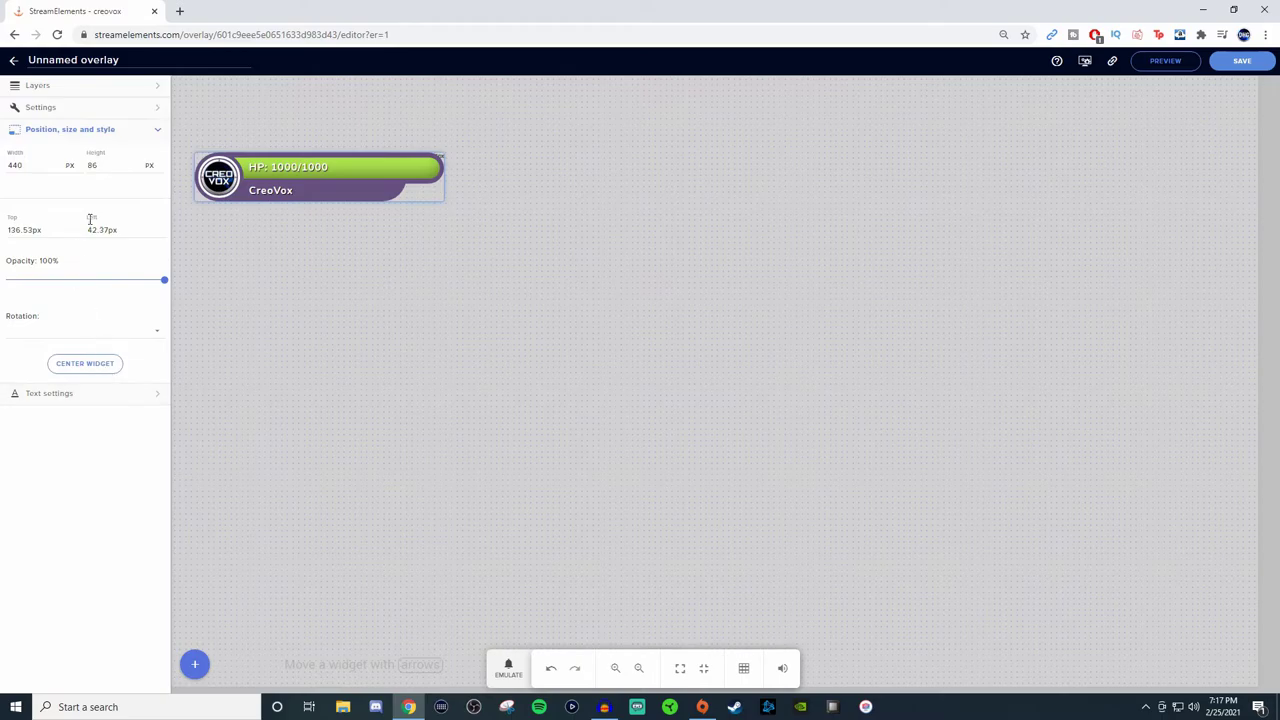
pyautogui.click(62, 399)
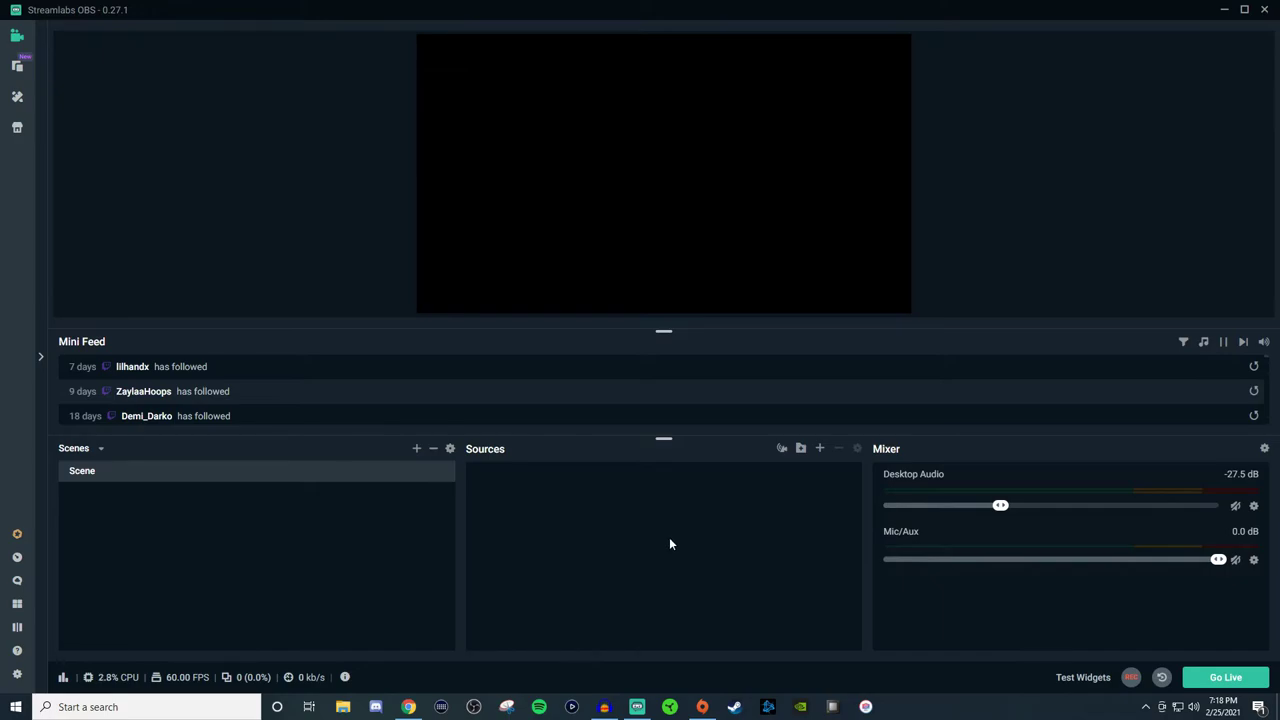
# Add a Browser Source with its default name to the empty scene.
pyautogui.click(820, 449)
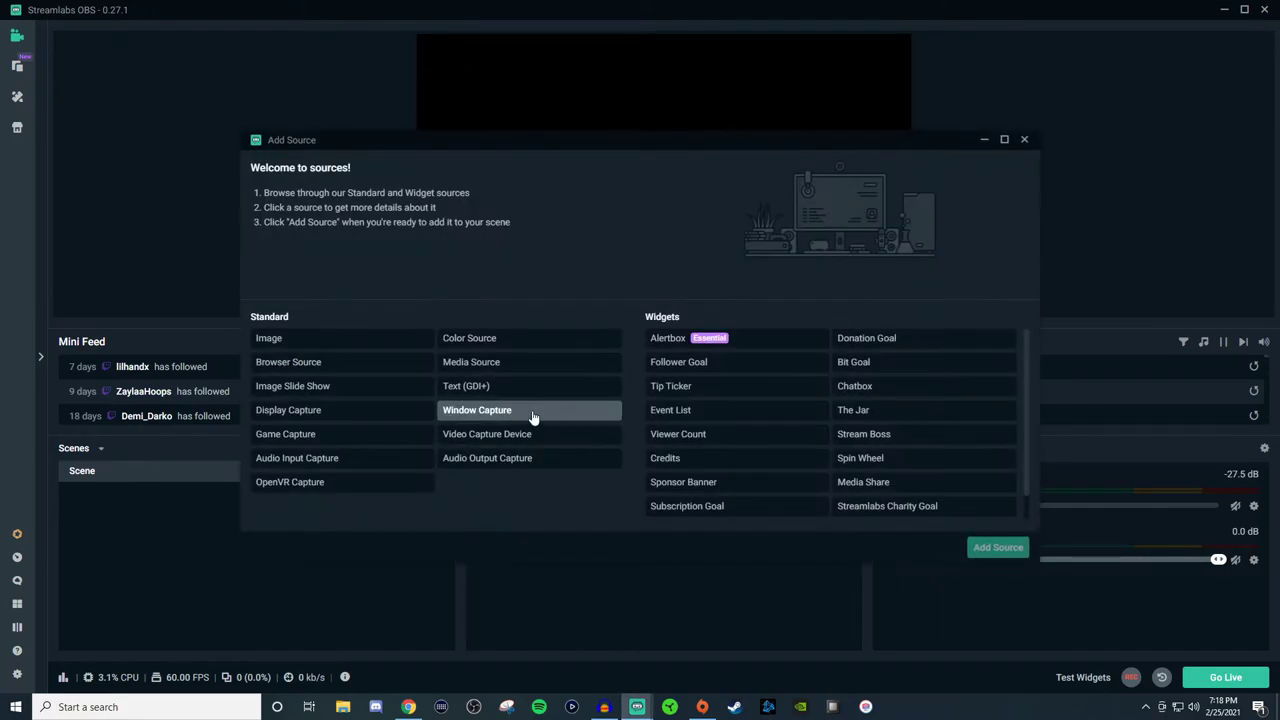
pyautogui.click(376, 368)
pyautogui.click(988, 546)
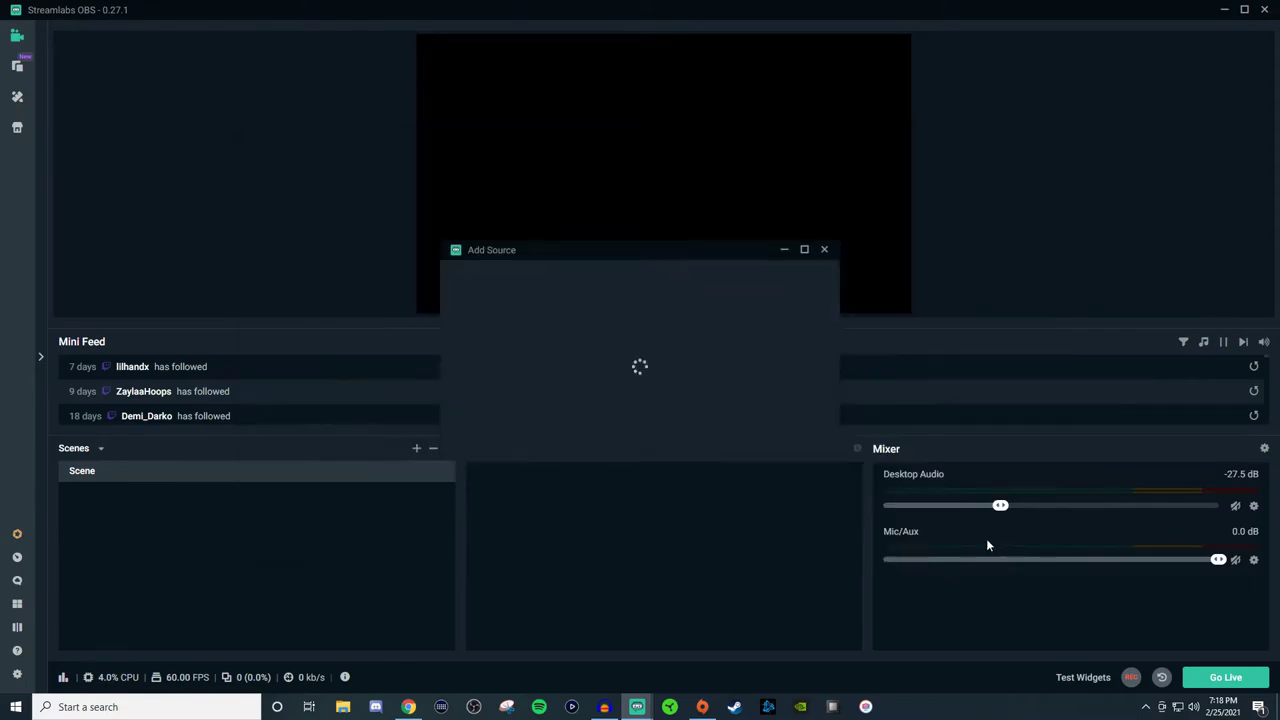
pyautogui.click(790, 438)
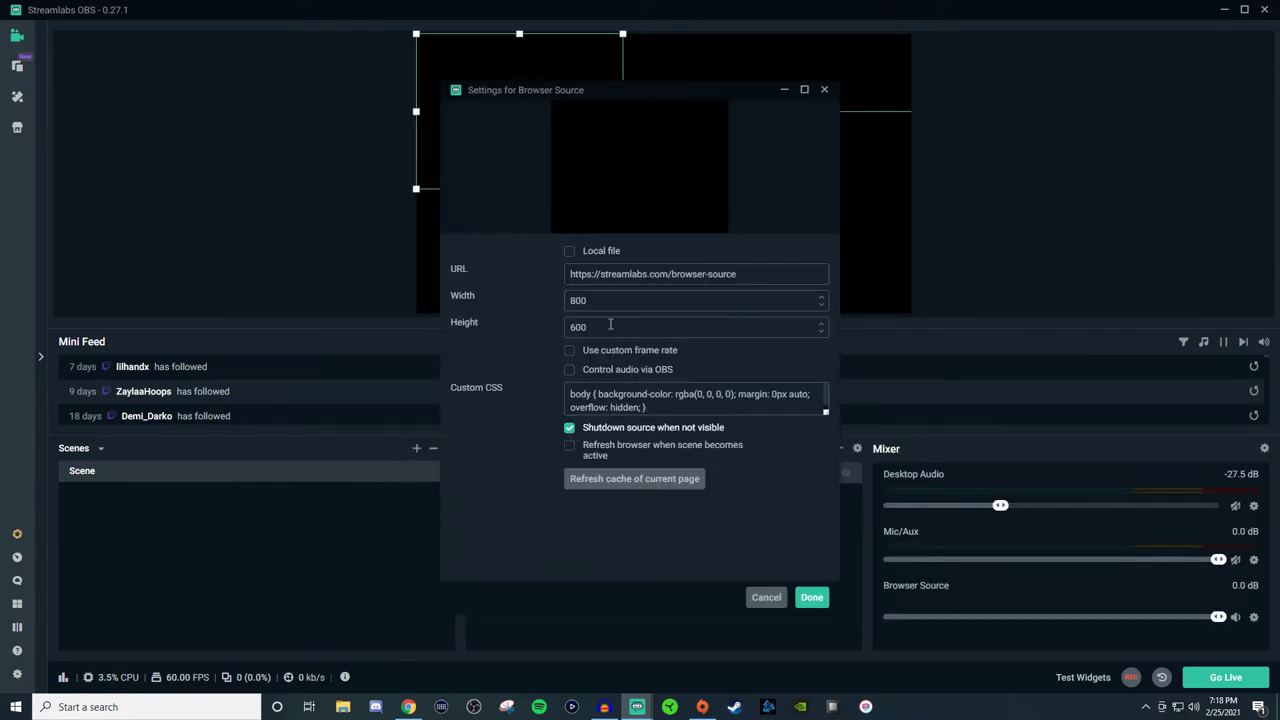
# Set the browser source's URL to the copied StreamElements overlay link, with a width of 1920 and a height of 1080.
pyautogui.moveTo(737, 282); pyautogui.dragTo(522, 277)
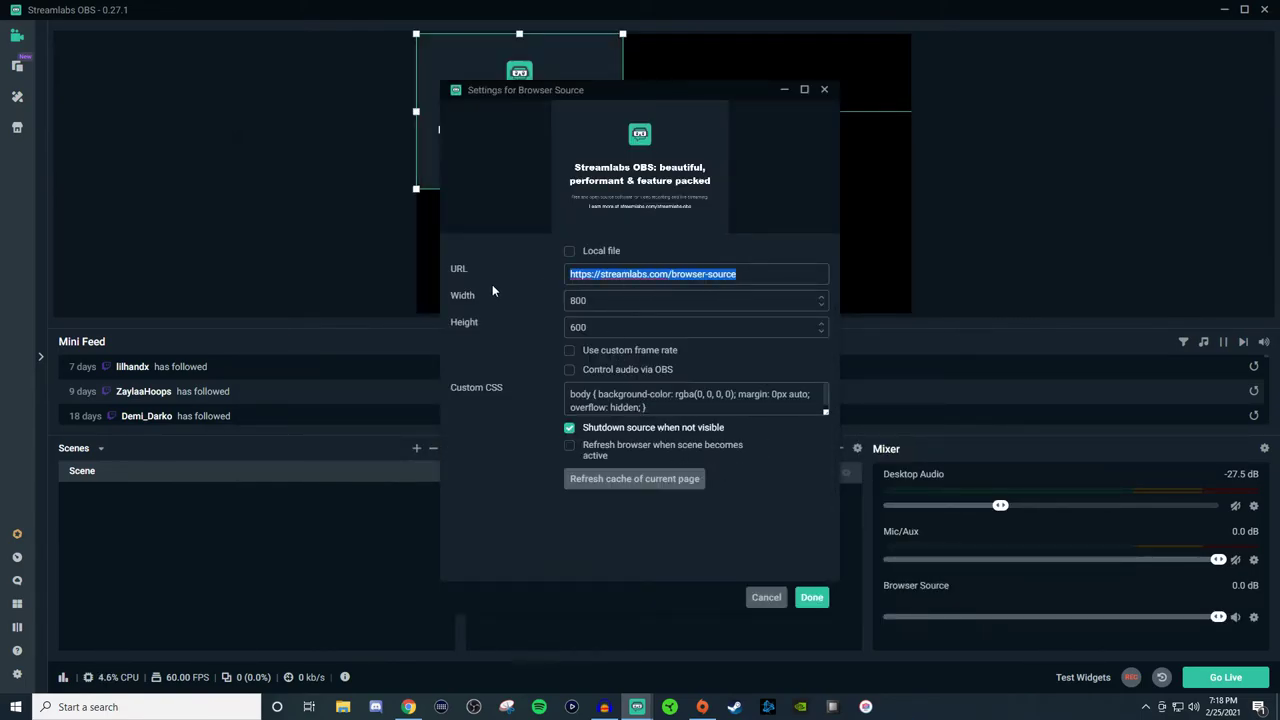
pyautogui.hotkey('ctrl', 'v')
pyautogui.press('Tab')
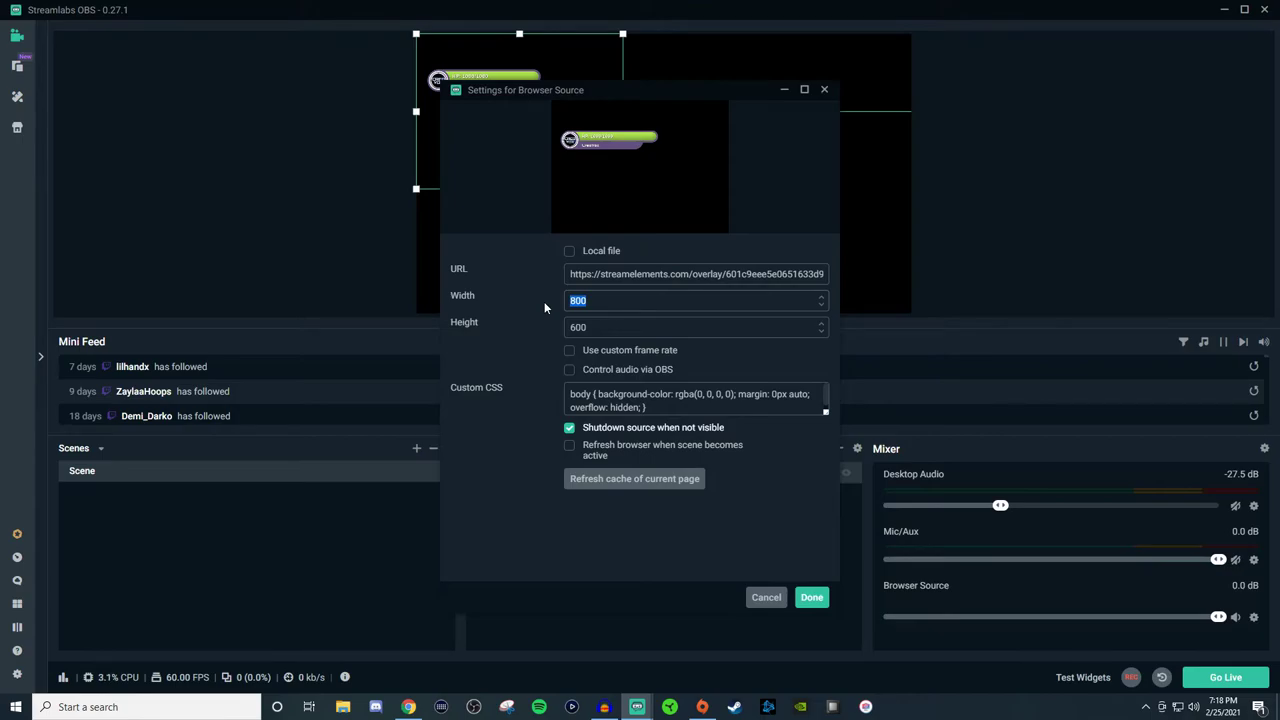
pyautogui.write('1920')
pyautogui.press('Tab')
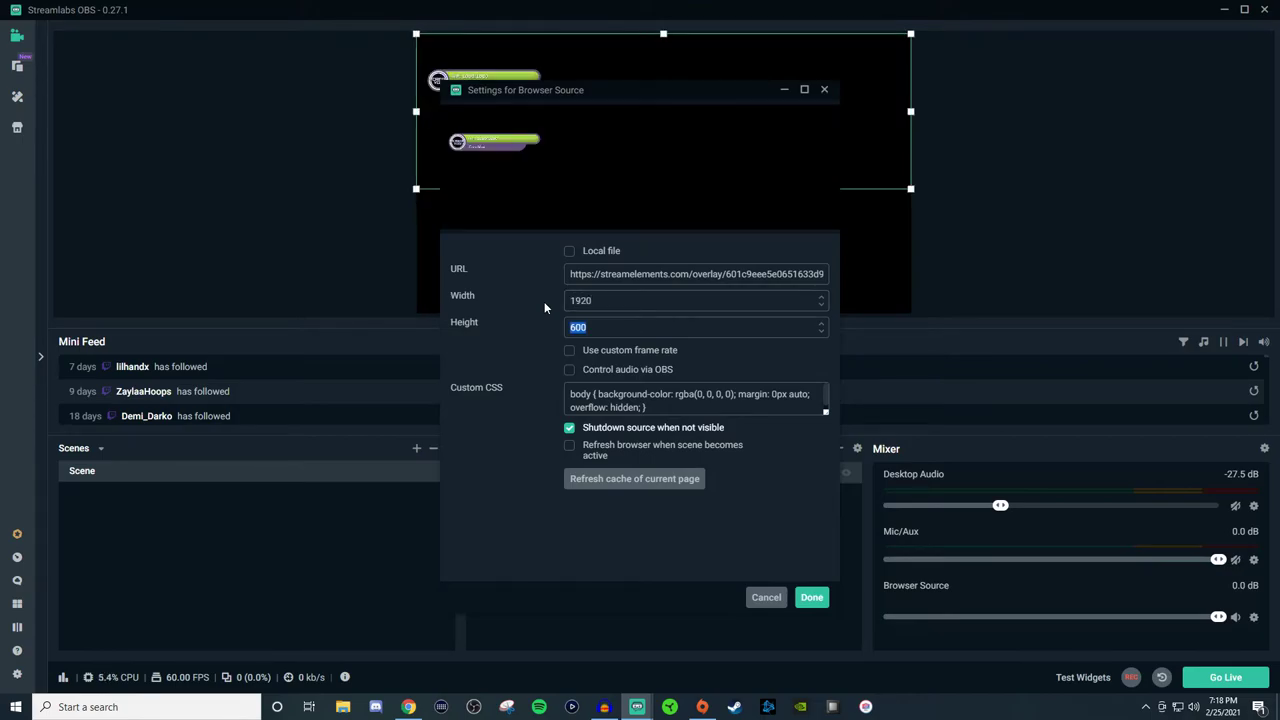
pyautogui.write('1080')
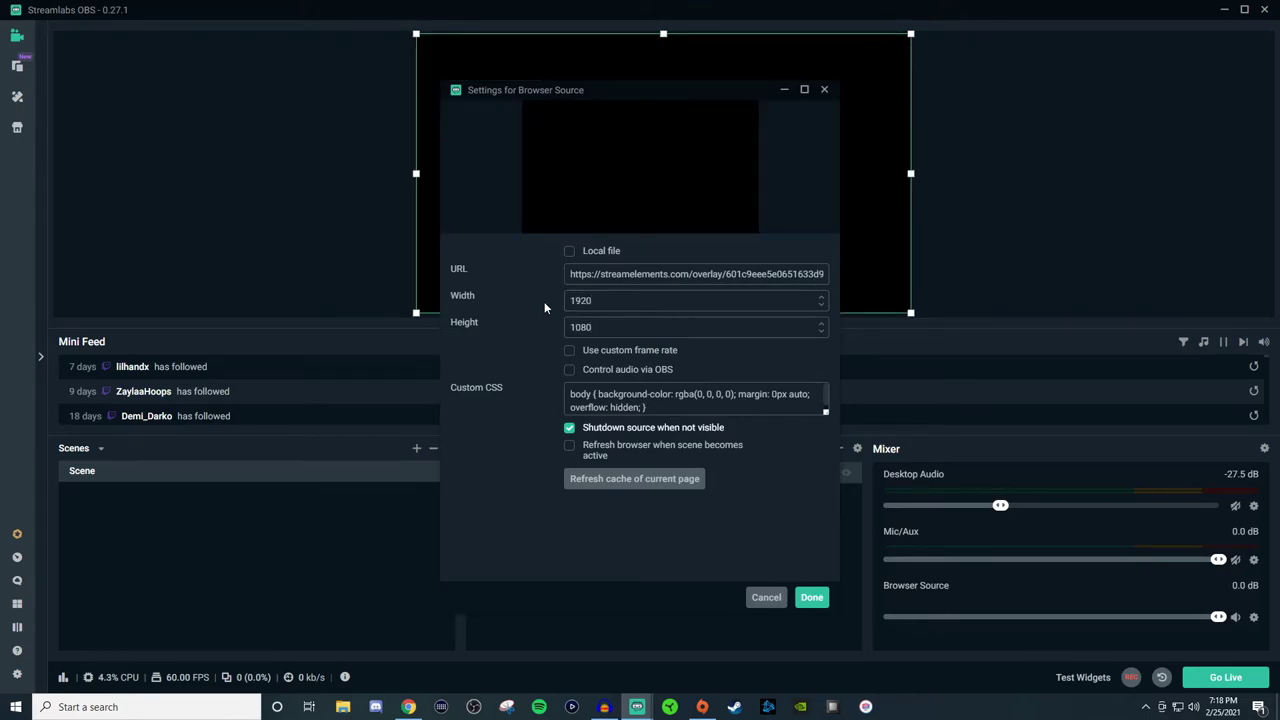
pyautogui.click(811, 598)
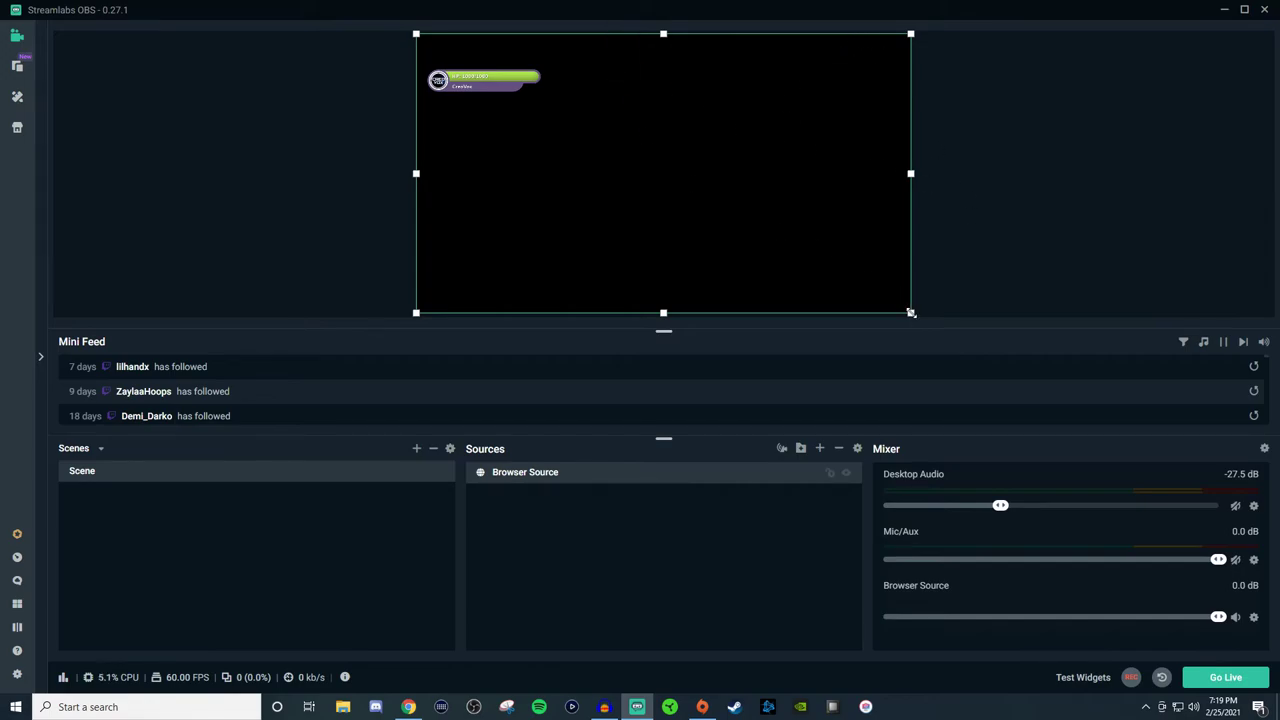
# Scale the full-size browser source down in the preview and remove it from the scene.
pyautogui.moveTo(910, 312); pyautogui.dragTo(719, 202)
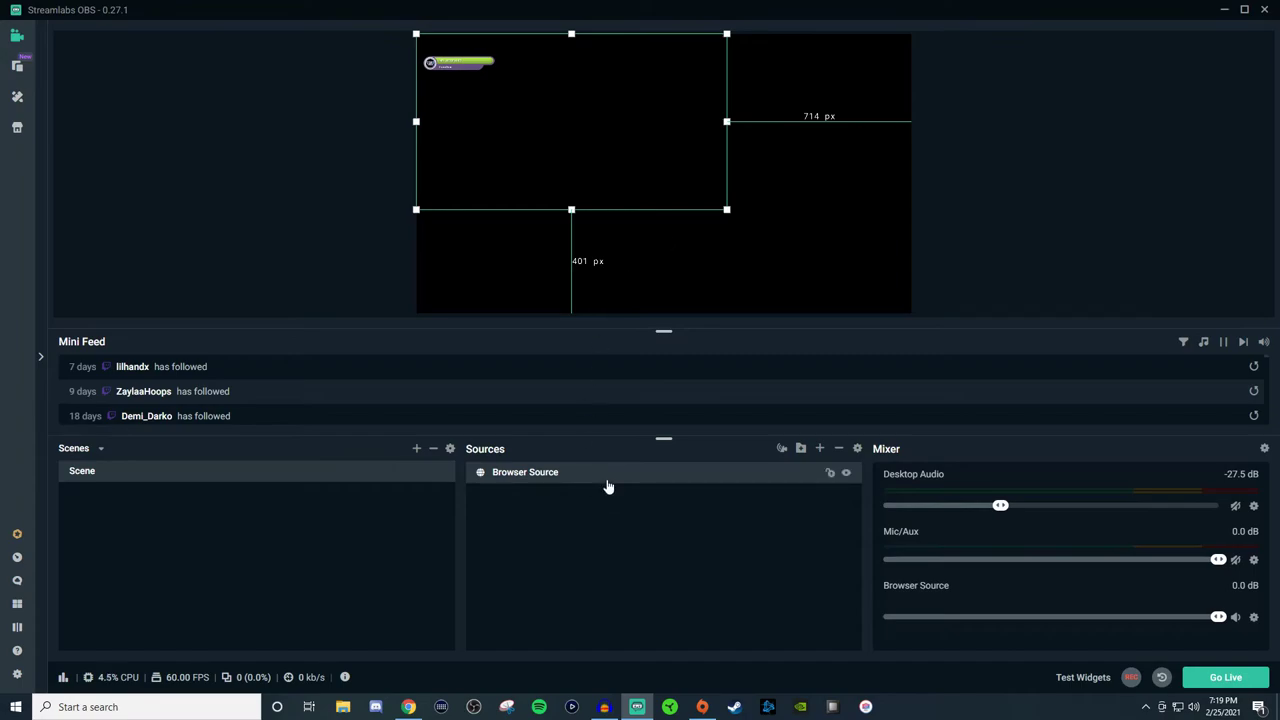
pyautogui.press('Delete')
pyautogui.press('Return')
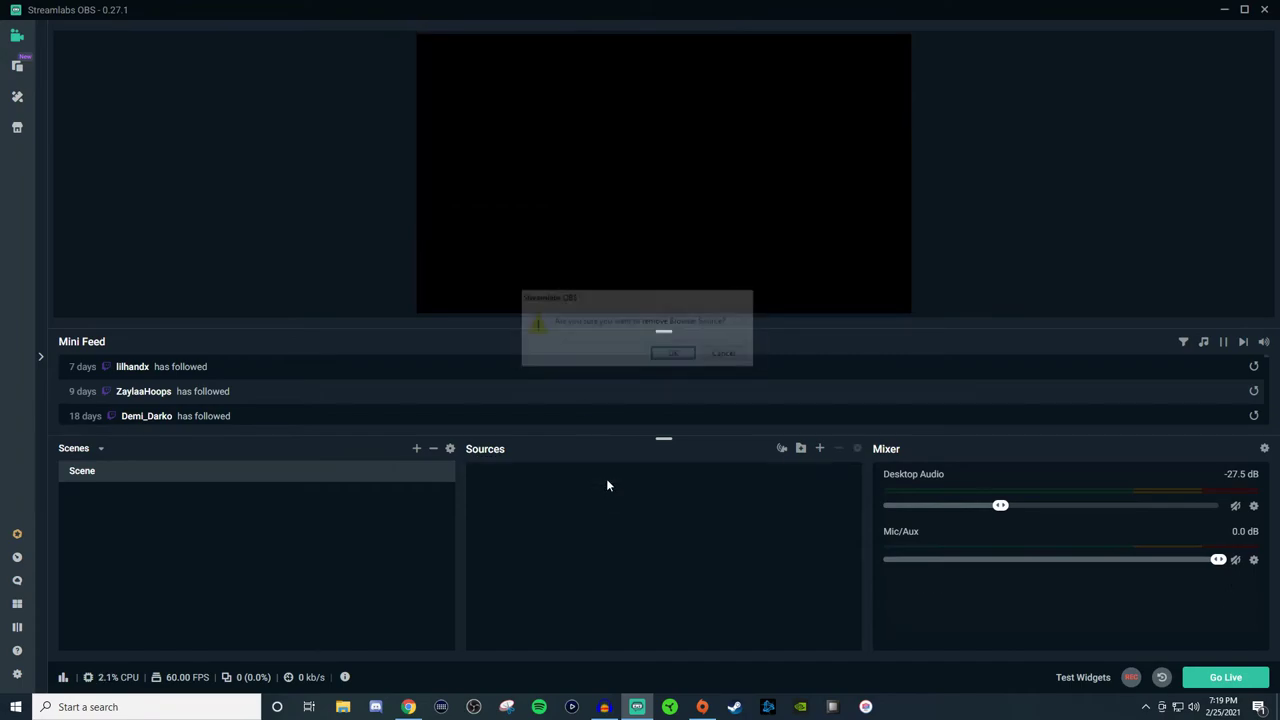
# Add a new Browser Source to the scene under its default name.
pyautogui.click(819, 448)
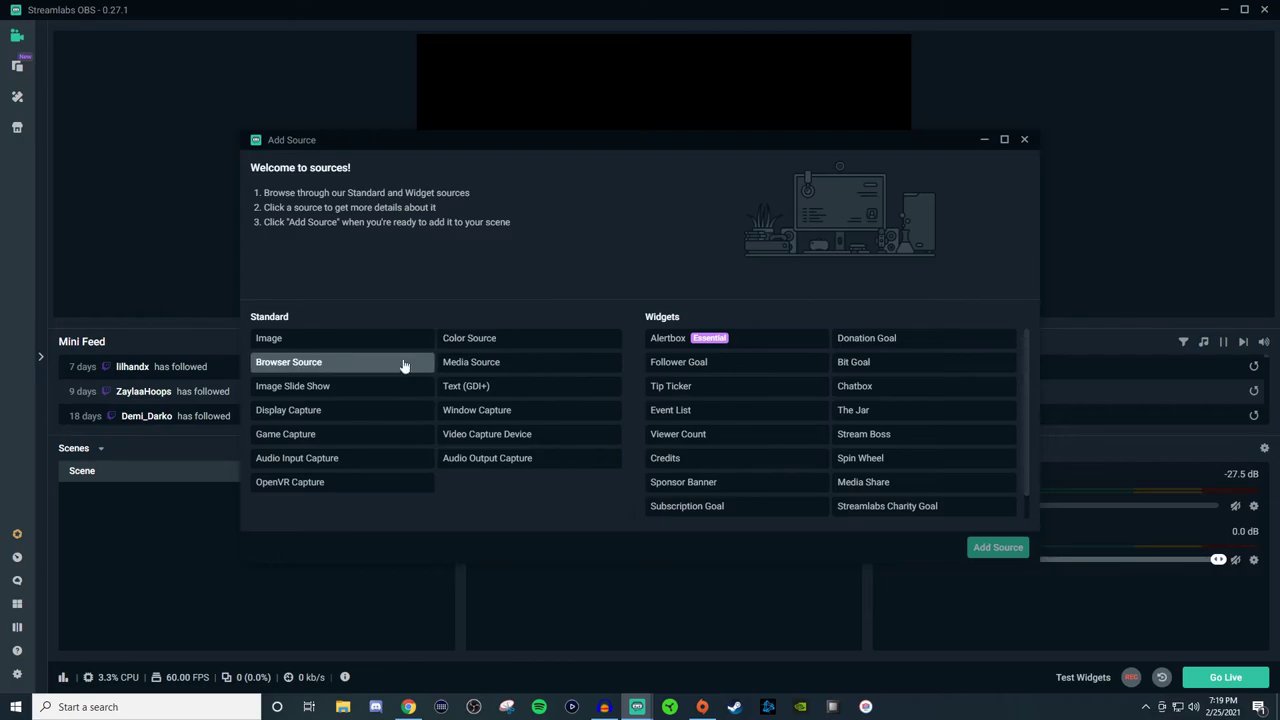
pyautogui.click(390, 368)
pyautogui.click(990, 549)
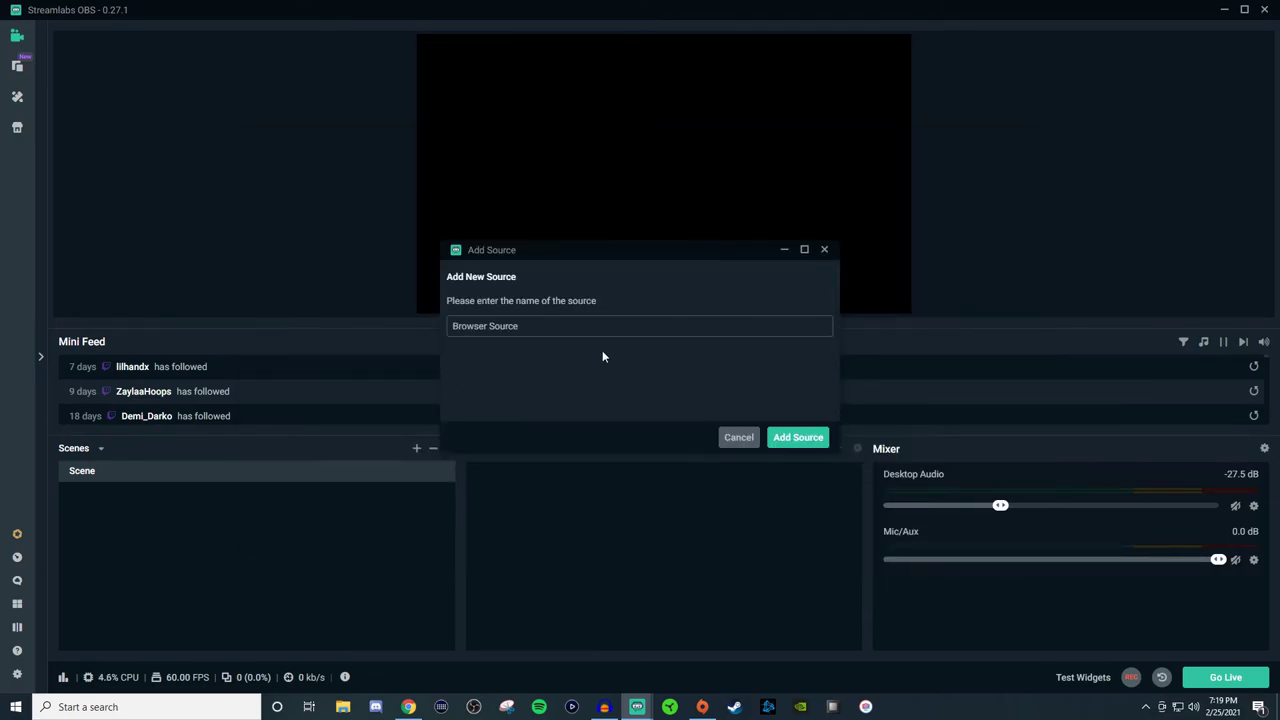
pyautogui.click(805, 438)
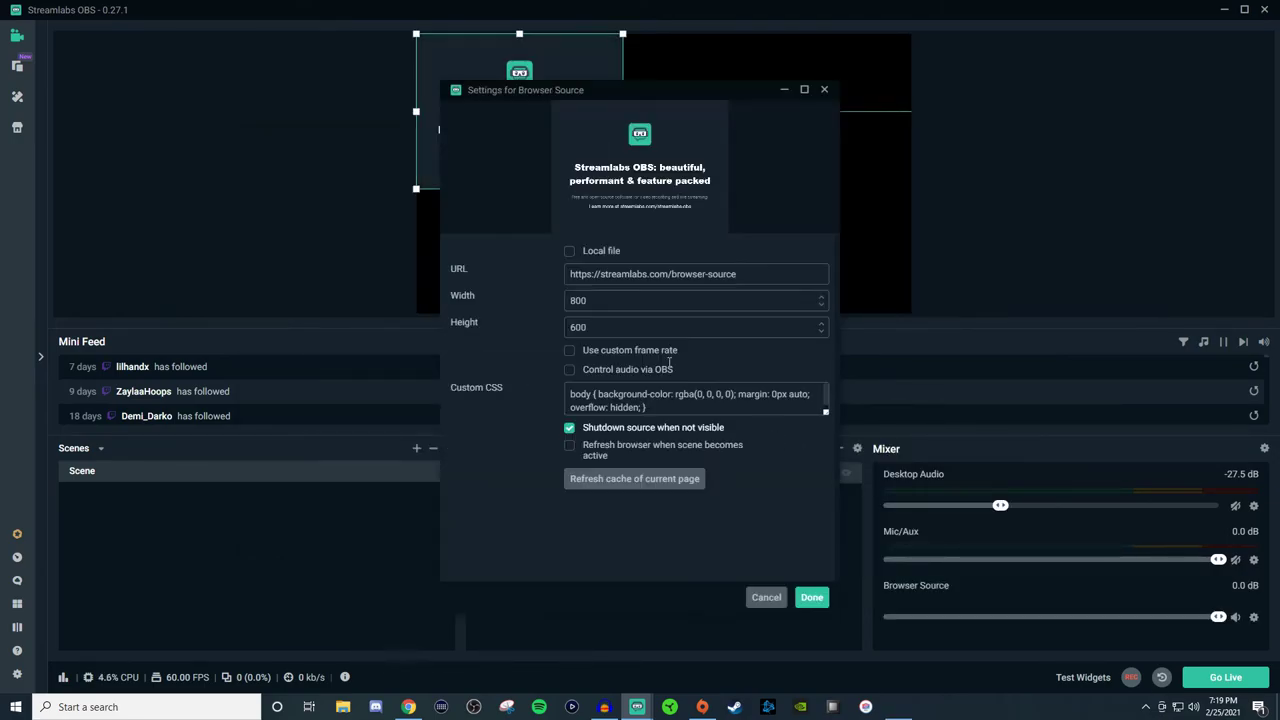
# Replace the new source's URL with the copied StreamElements overlay link, keeping the default 800 by 600 size.
pyautogui.tripleClick(655, 279)
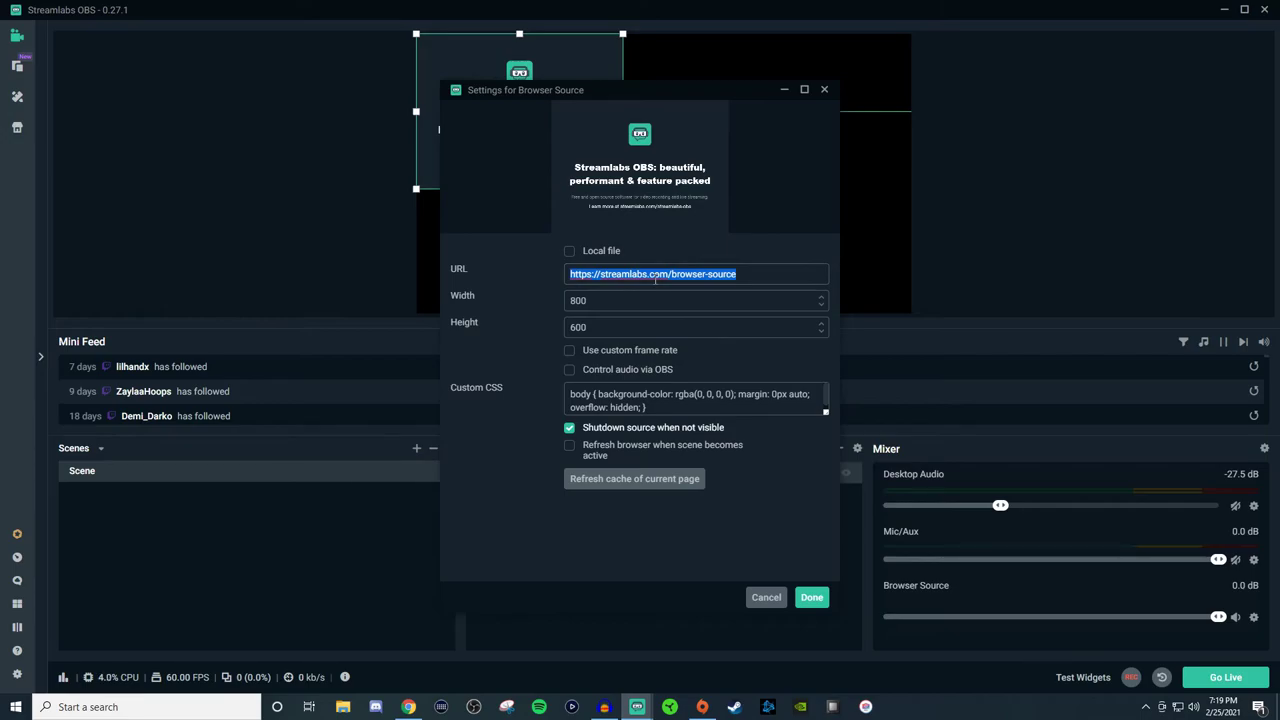
pyautogui.hotkey('ctrl', 'v')
pyautogui.click(811, 597)
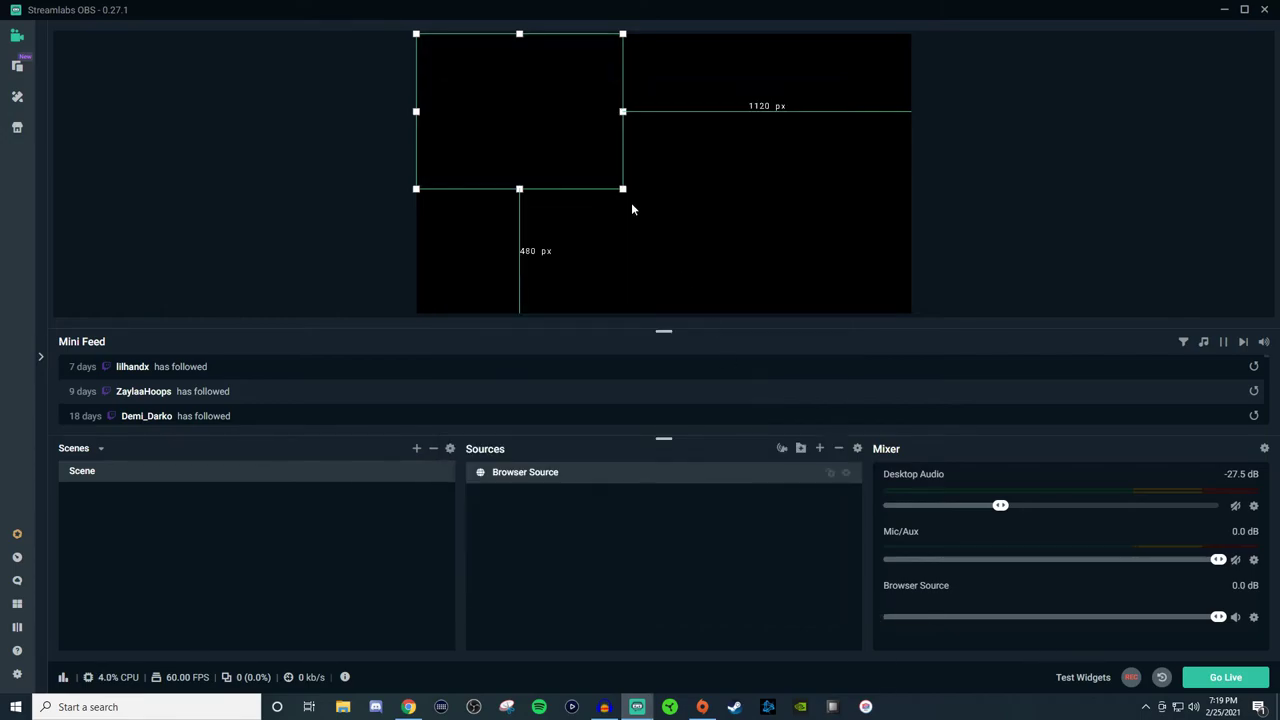
# Enlarge the browser source to slightly beyond the canvas height and move it about 196 px right and 72 px down.
pyautogui.moveTo(623, 189); pyautogui.dragTo(805, 323)
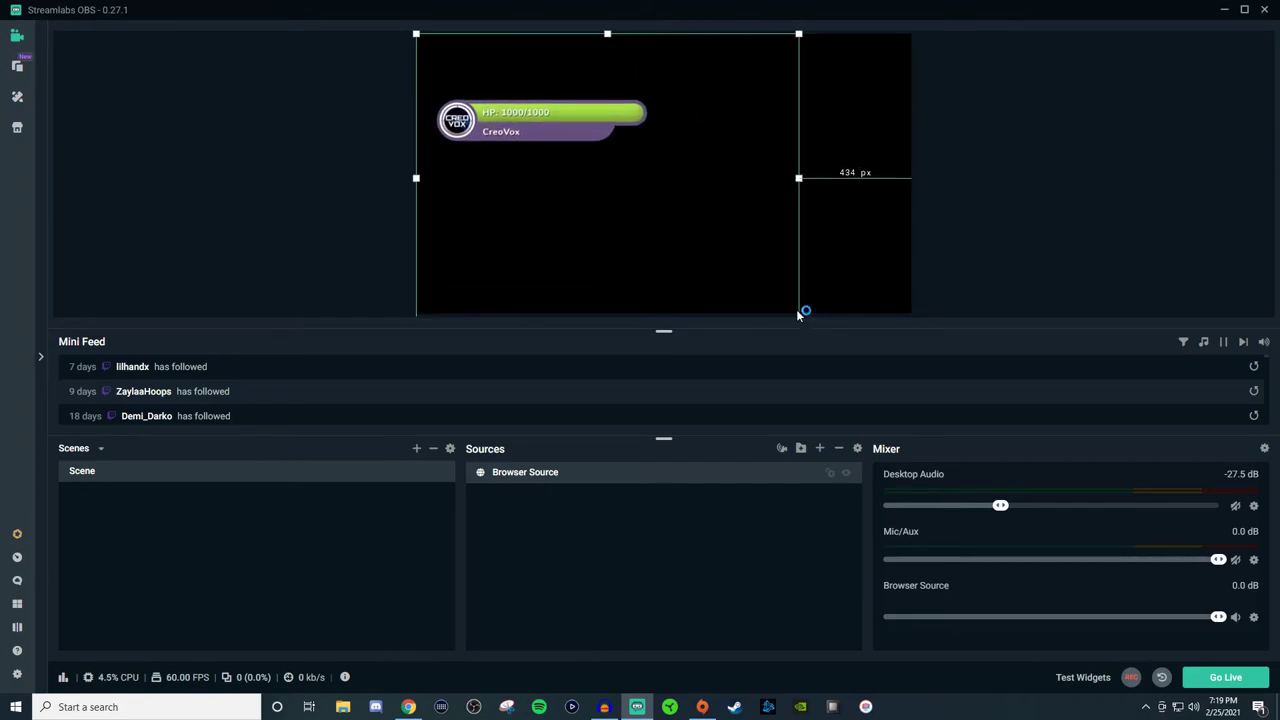
pyautogui.moveTo(630, 243); pyautogui.dragTo(680, 261)
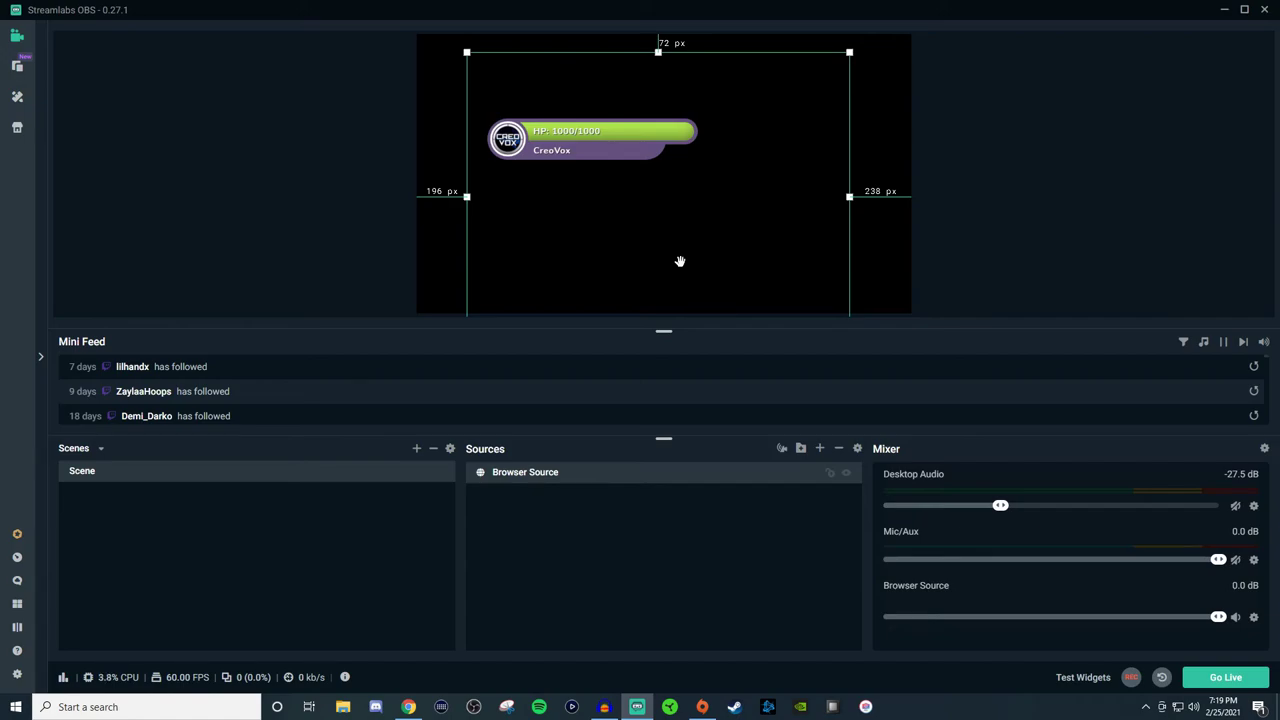